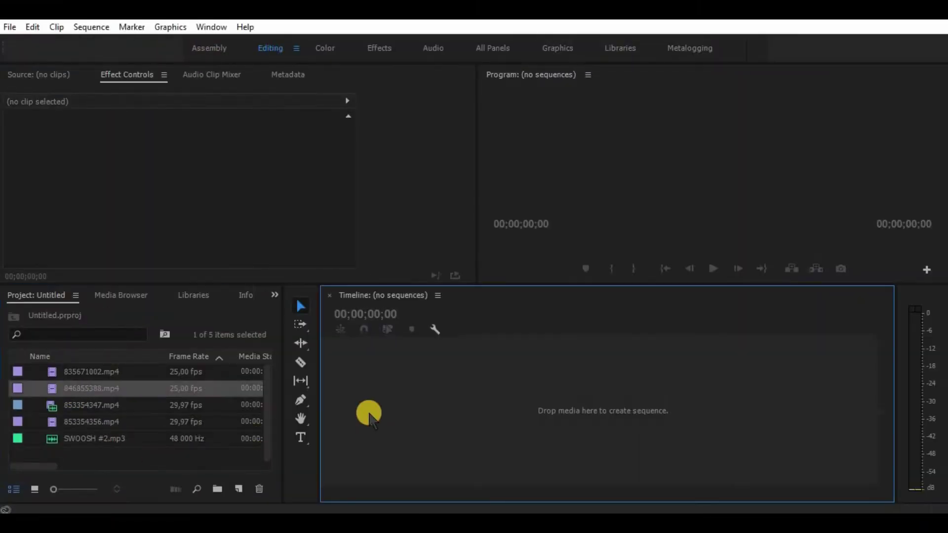
Sequence 835671002.mp4 and the other clips, then place the Push slide transition on the first cut.
{"action": "left_click_drag", "start_coordinate": [81, 371], "coordinate": [356, 406]}
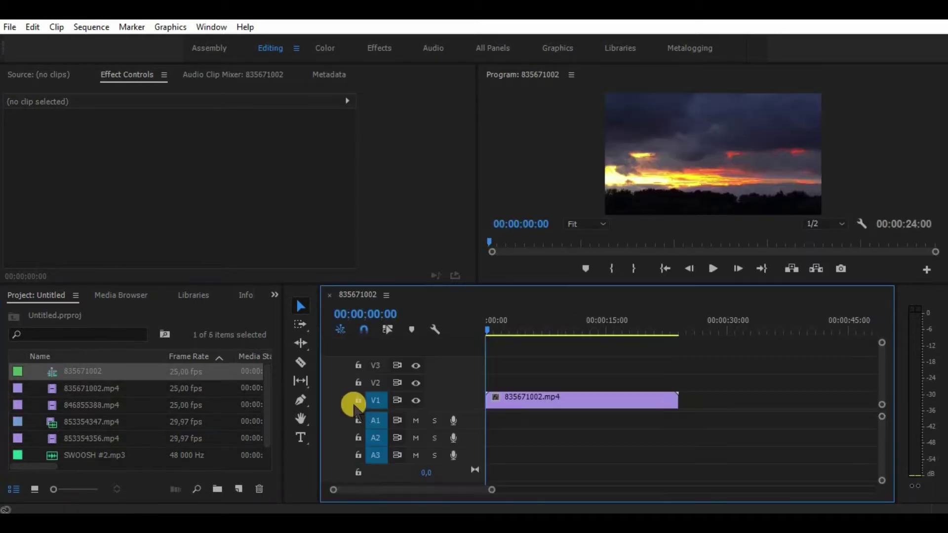
{"action": "left_click_drag", "start_coordinate": [79, 405], "coordinate": [612, 407]}
{"action": "left_click", "coordinate": [274, 295]}
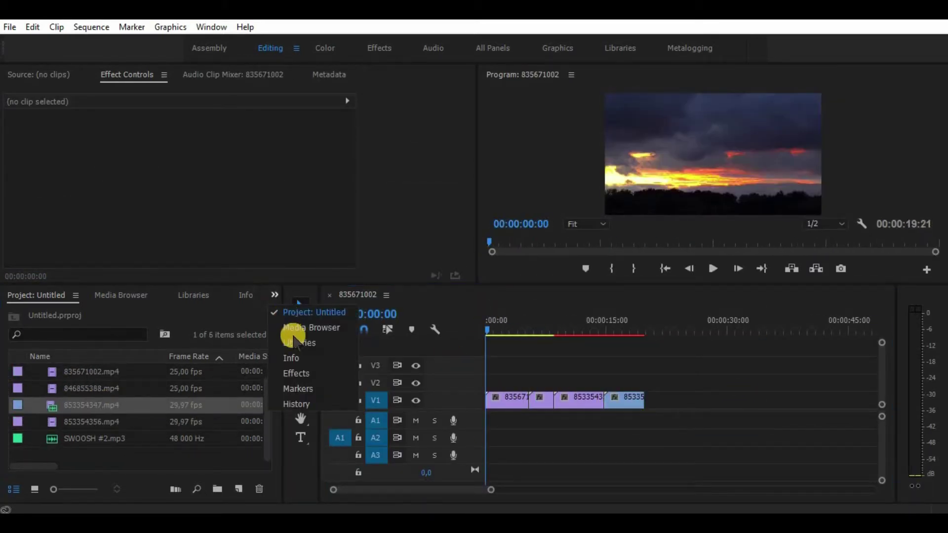
{"action": "left_click", "coordinate": [295, 374]}
{"action": "left_click", "coordinate": [83, 312]}
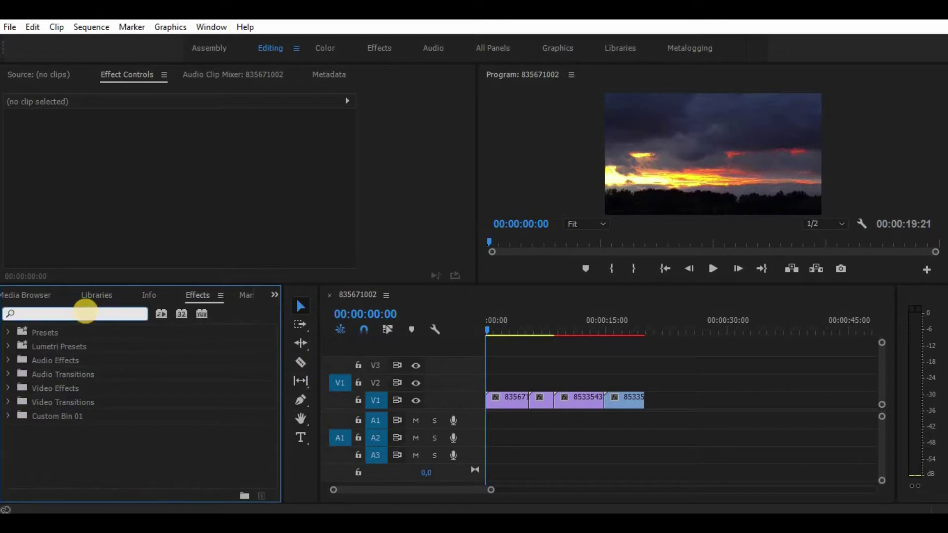
{"action": "type", "text": "push"}
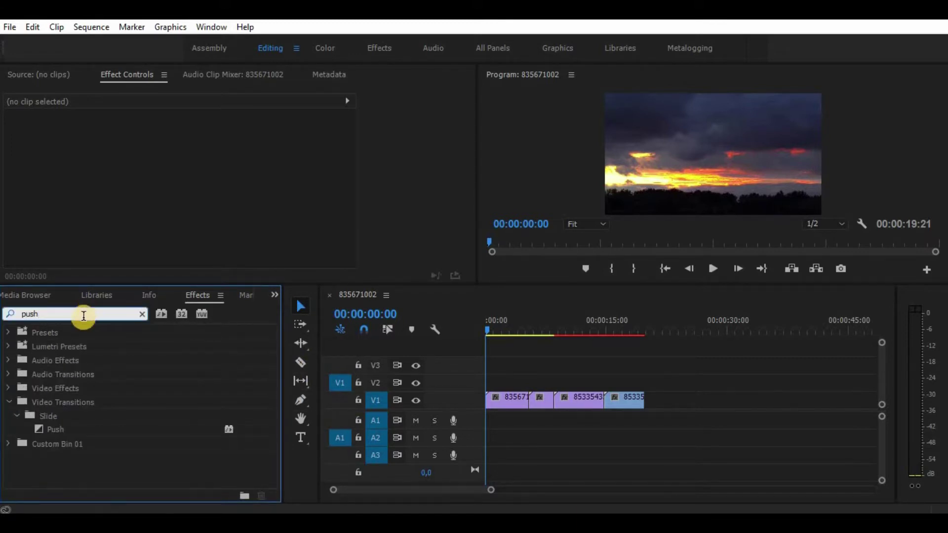
{"action": "left_click_drag", "start_coordinate": [61, 428], "coordinate": [652, 408]}
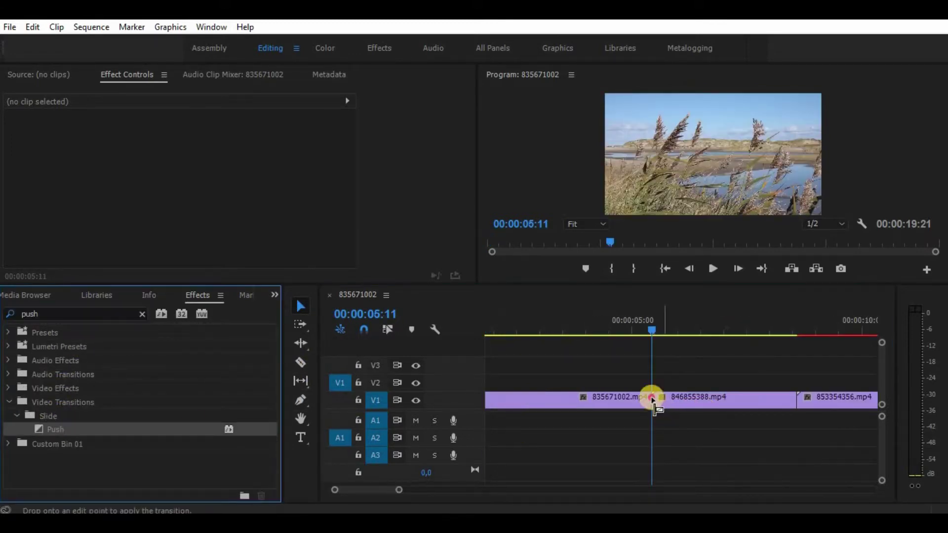
{"action": "mouse_move", "coordinate": [652, 408]}
{"action": "left_mouse_down"}
{"action": "mouse_move", "coordinate": [731, 414]}
{"action": "mouse_move", "coordinate": [656, 404]}
{"action": "left_mouse_up"}
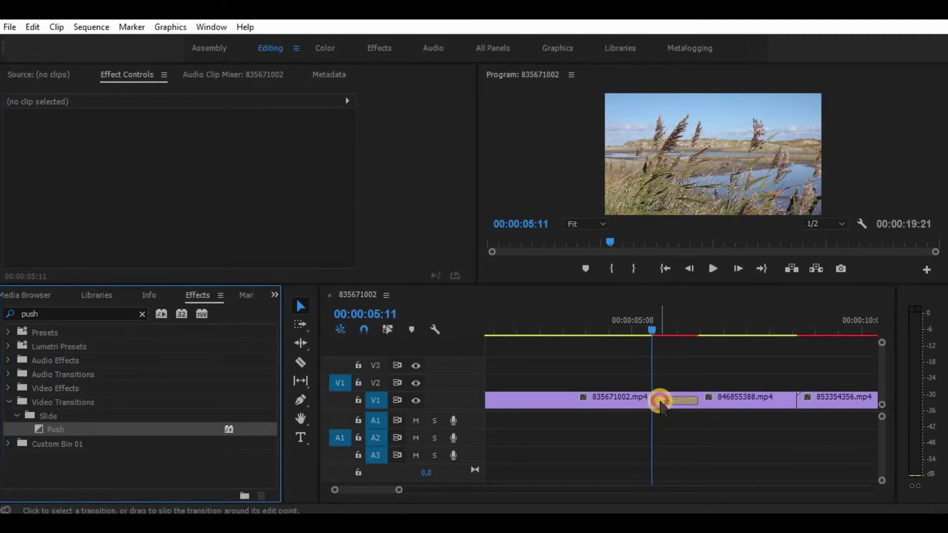
{"action": "left_click", "coordinate": [660, 401]}
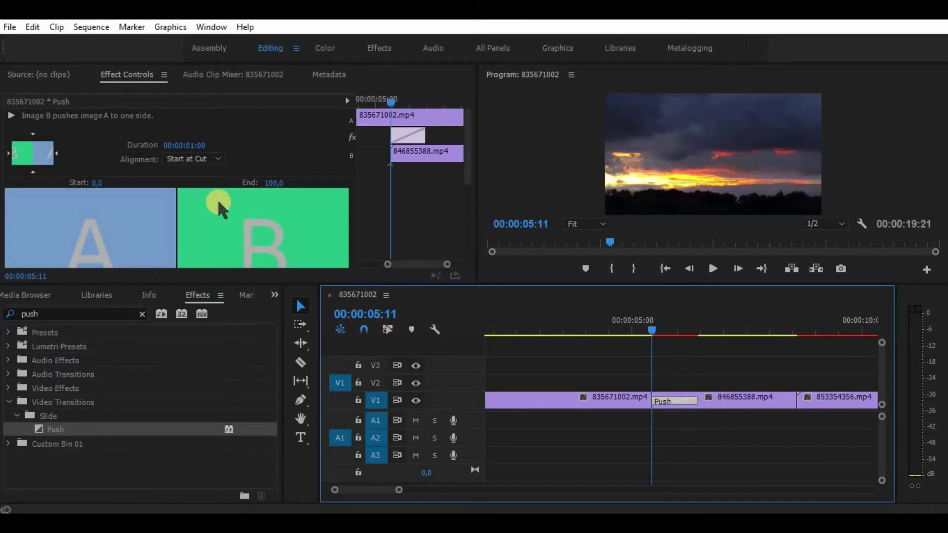
Set the Push transition's Alignment to Center at Cut.
{"action": "left_click", "coordinate": [192, 159]}
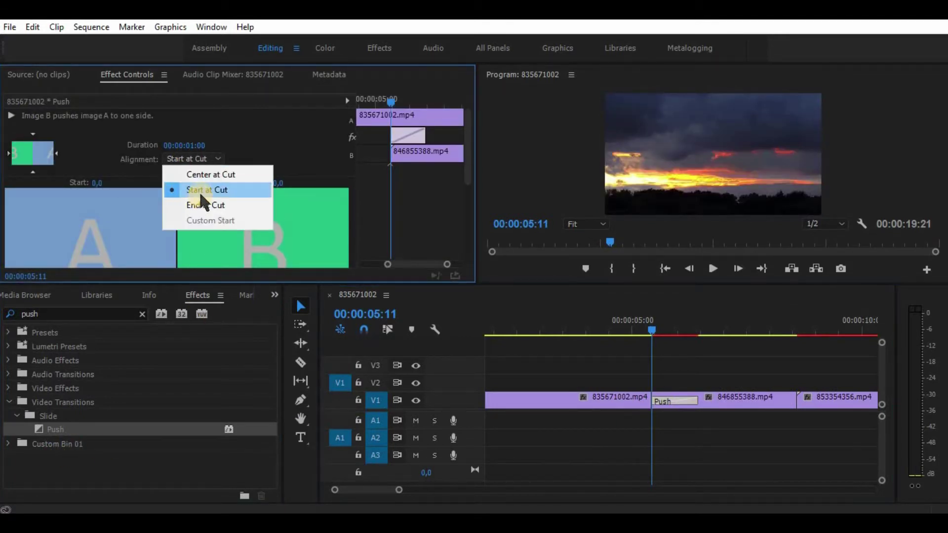
{"action": "left_click", "coordinate": [204, 174]}
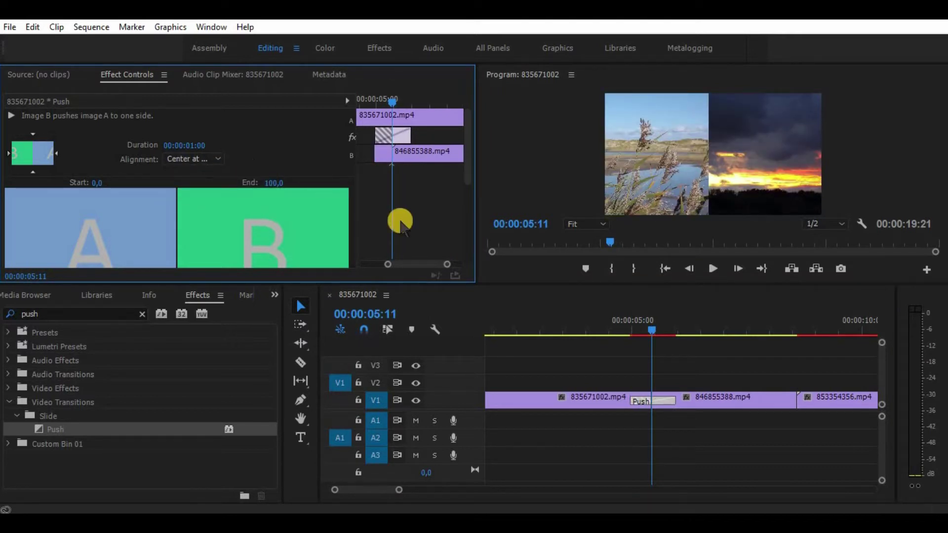
{"action": "left_click", "coordinate": [614, 330]}
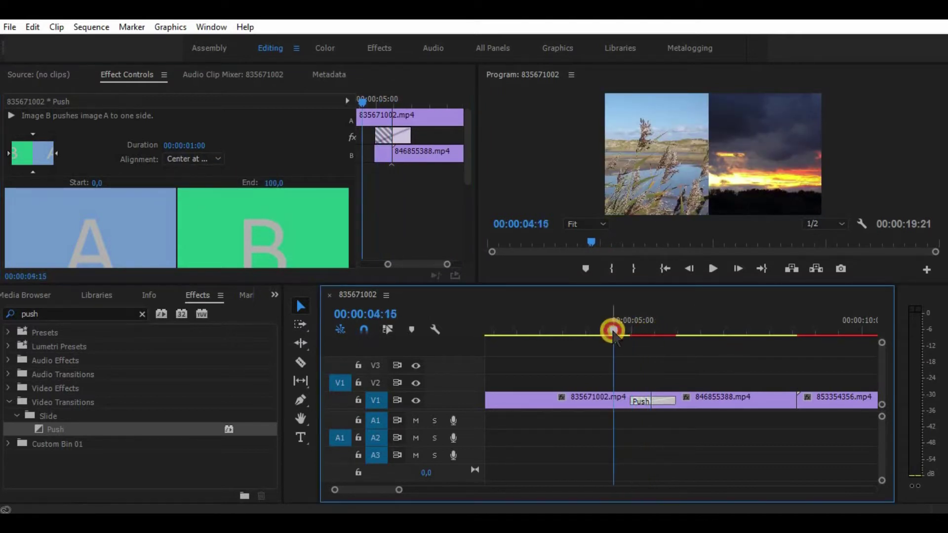
Play back the centred Push transition, then return the playhead to just before it.
{"action": "key", "text": "space"}
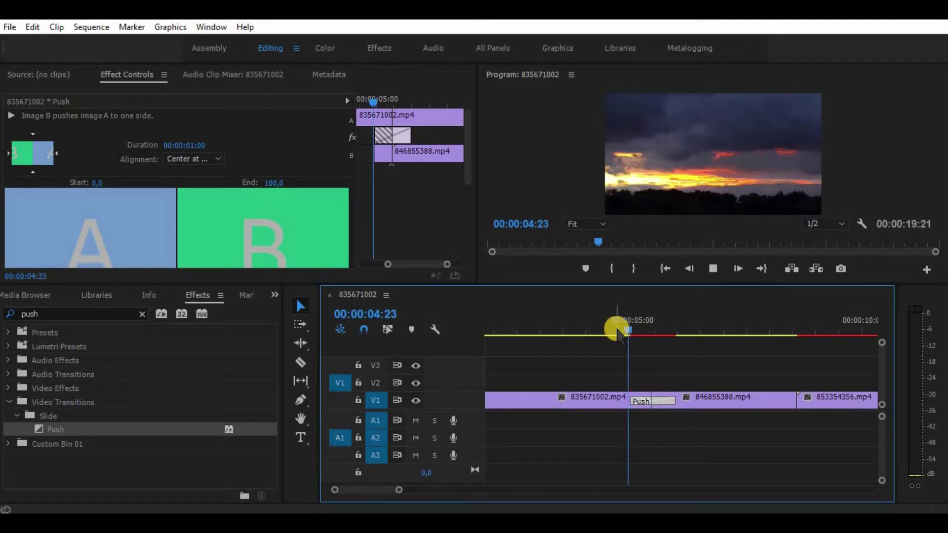
{"action": "key", "text": "space"}
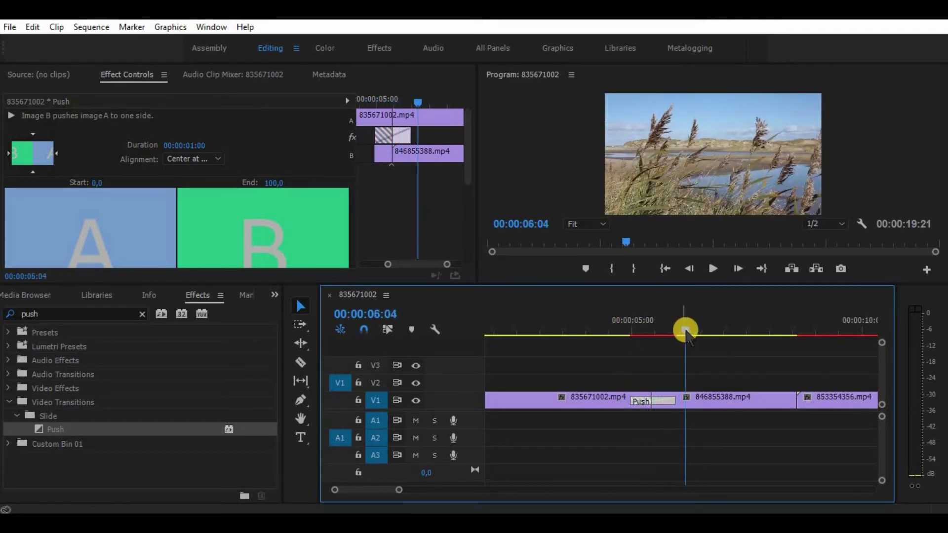
{"action": "left_click_drag", "start_coordinate": [684, 330], "coordinate": [621, 331]}
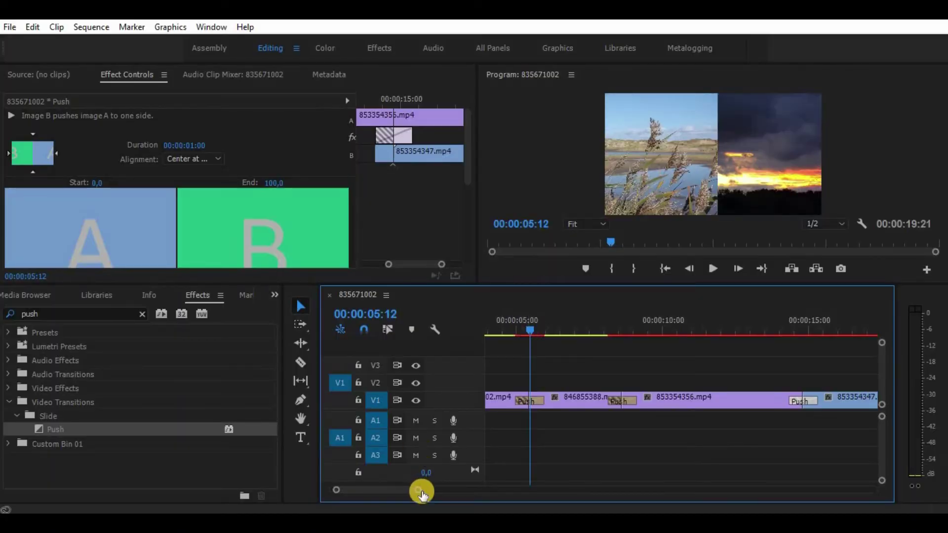
{"action": "left_click_drag", "start_coordinate": [403, 489], "coordinate": [390, 489]}
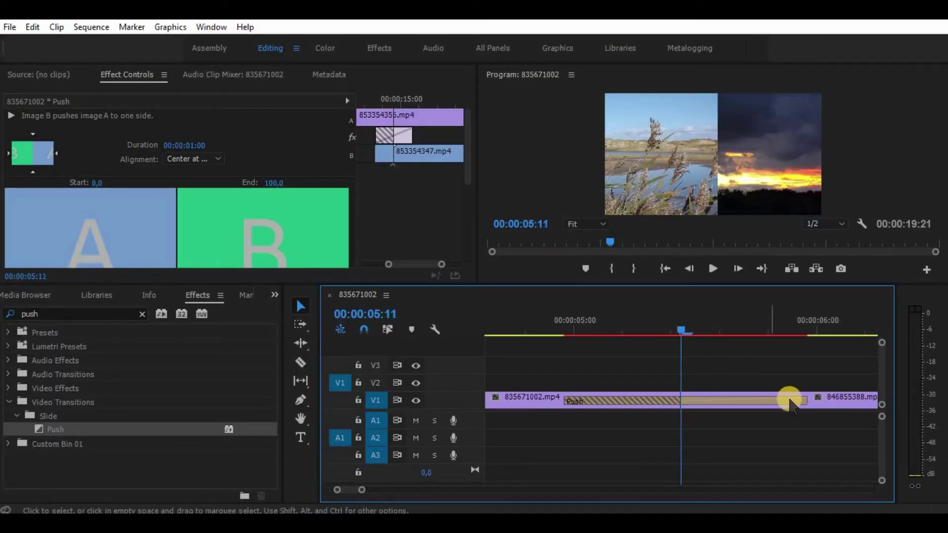
Trim both edges of the first Push transition down to 9 frames and preview it.
{"action": "left_click_drag", "start_coordinate": [805, 399], "coordinate": [729, 396]}
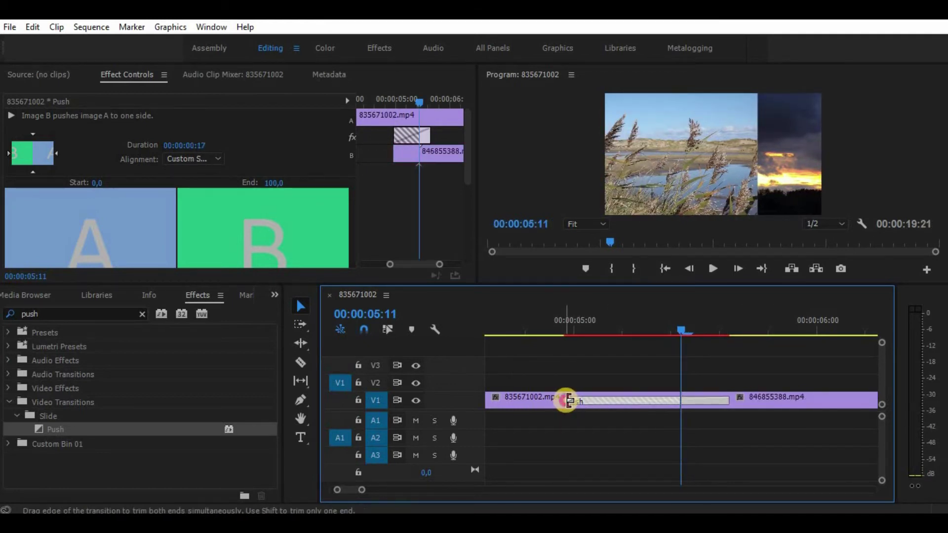
{"action": "left_click_drag", "start_coordinate": [568, 401], "coordinate": [642, 402]}
{"action": "key", "text": "space"}
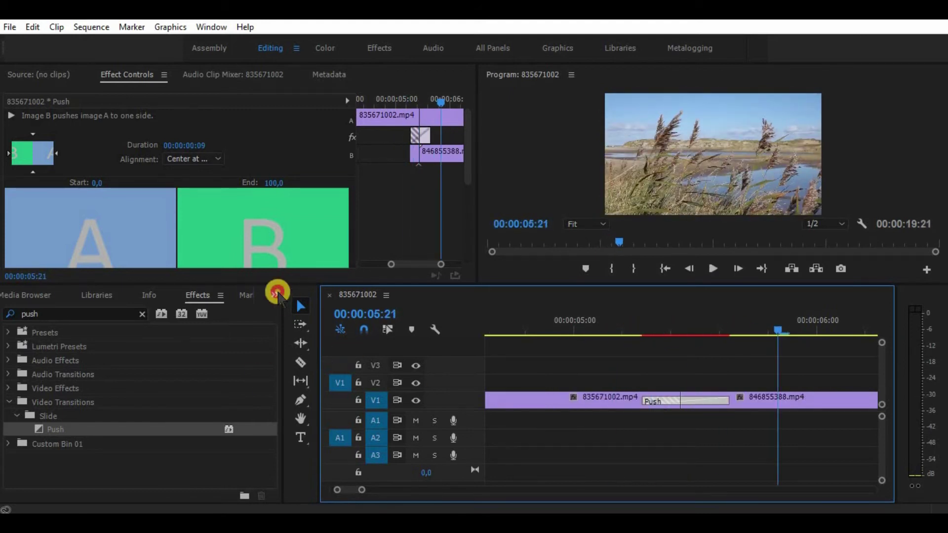
{"action": "left_click", "coordinate": [275, 295]}
{"action": "left_click", "coordinate": [267, 311]}
Drop SWOOSH #2.mp3 on track A1 under the Push transition, enlarge A1, and select the clip.
{"action": "left_click_drag", "start_coordinate": [170, 437], "coordinate": [639, 426]}
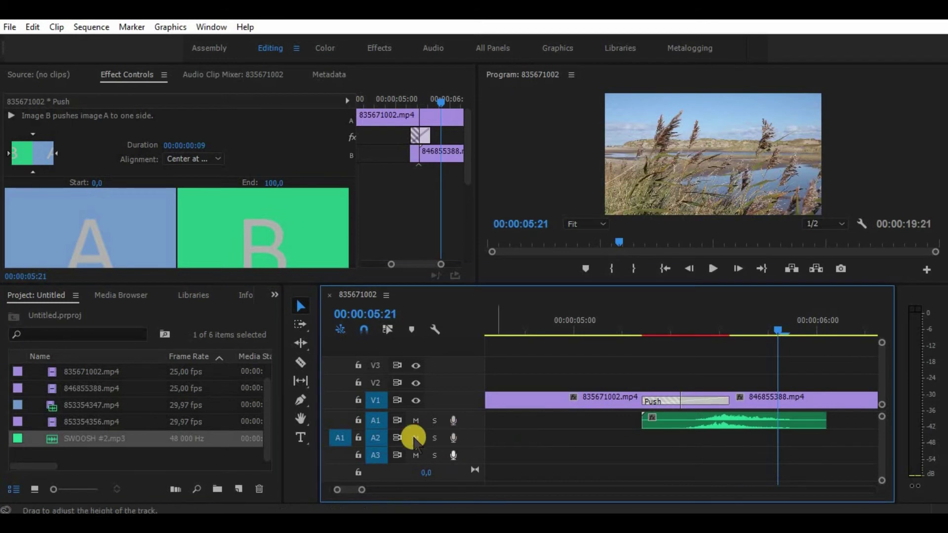
{"action": "left_click_drag", "start_coordinate": [380, 428], "coordinate": [377, 442]}
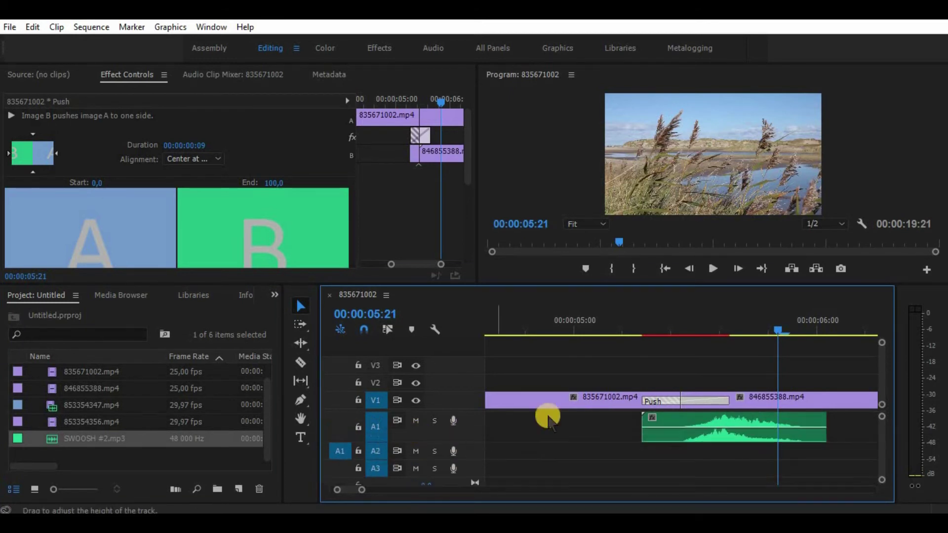
{"action": "left_click_drag", "start_coordinate": [761, 332], "coordinate": [682, 334]}
{"action": "key", "text": "c"}
{"action": "left_click", "coordinate": [686, 430]}
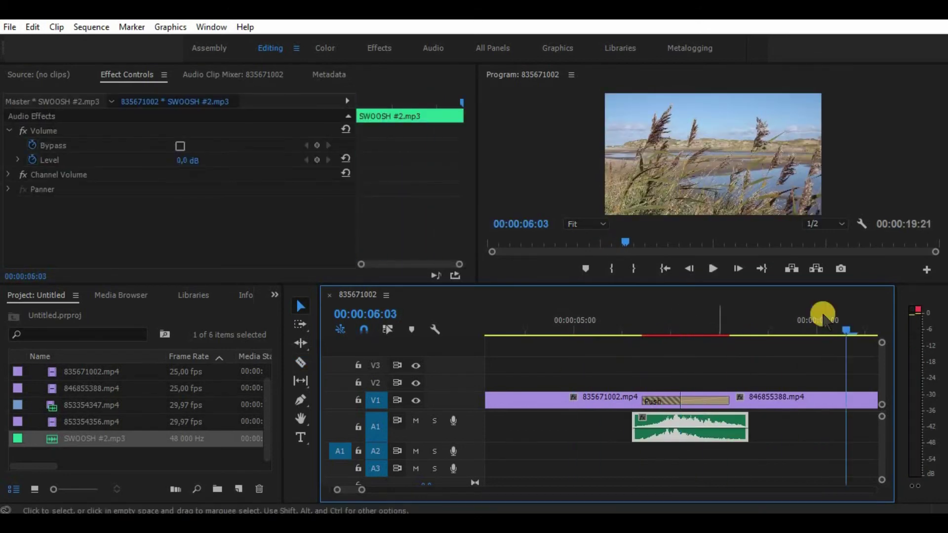